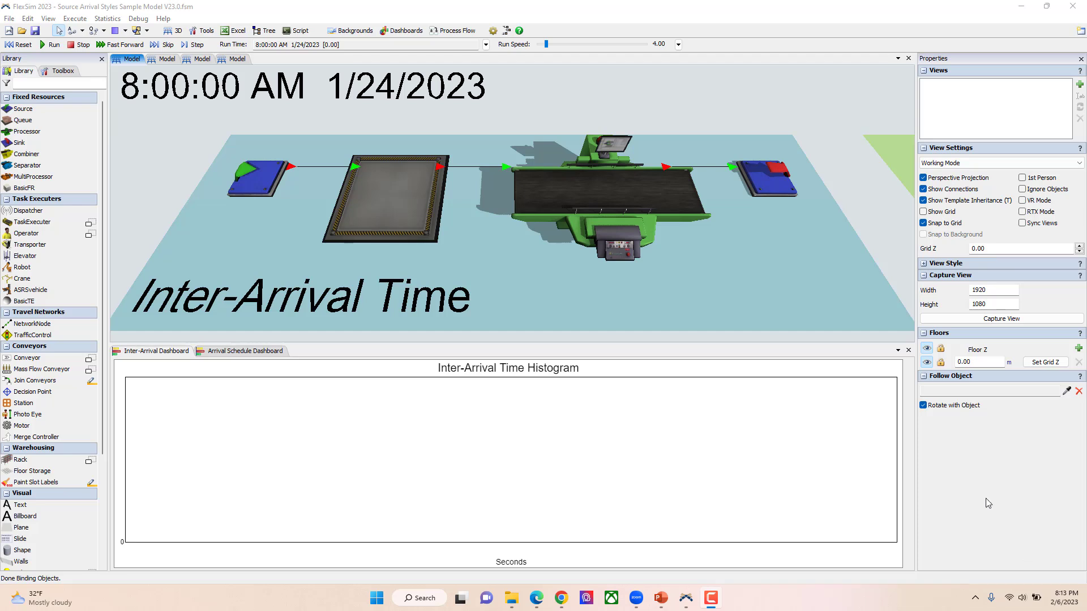
Select the Source to show its Inter-Arrival Time style using triangular(3, 6, 5)
left_click(251, 178)
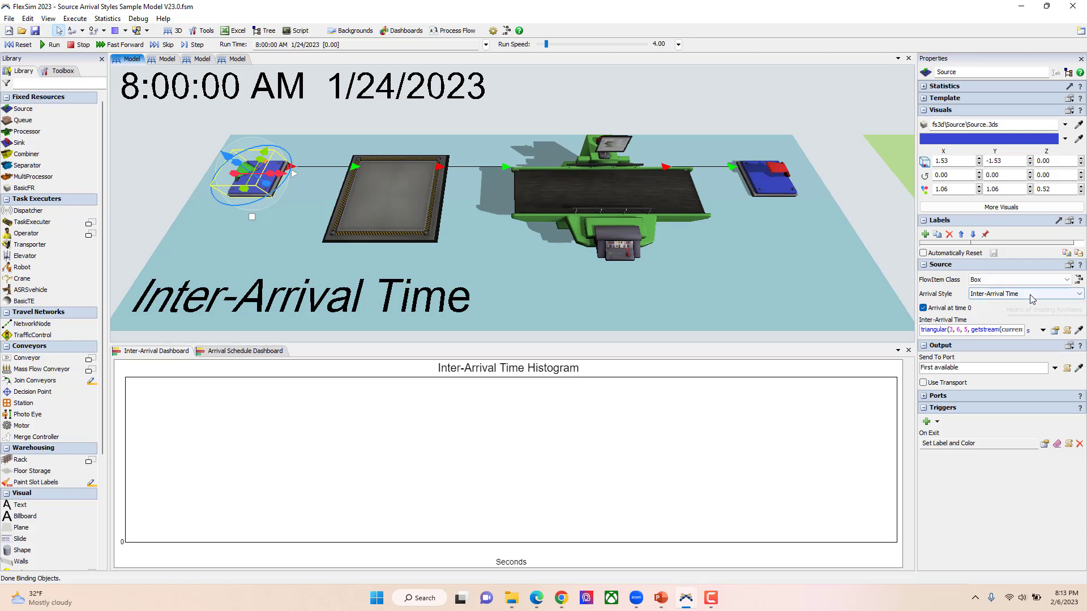
Browse the Arrival Style list without changing it, then deselect the Source
left_click(1063, 297)
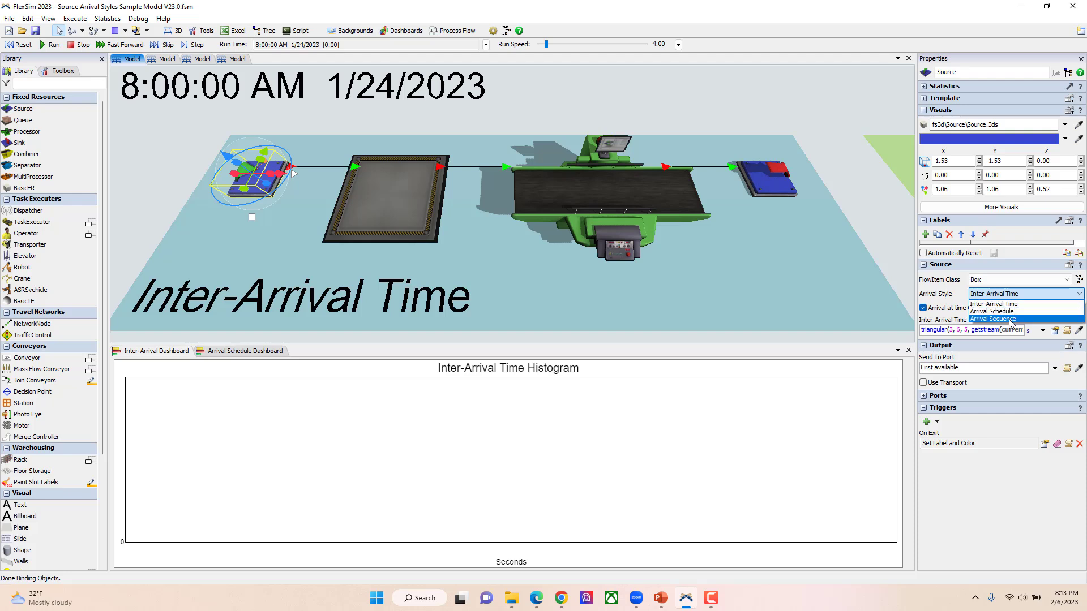
left_click(961, 299)
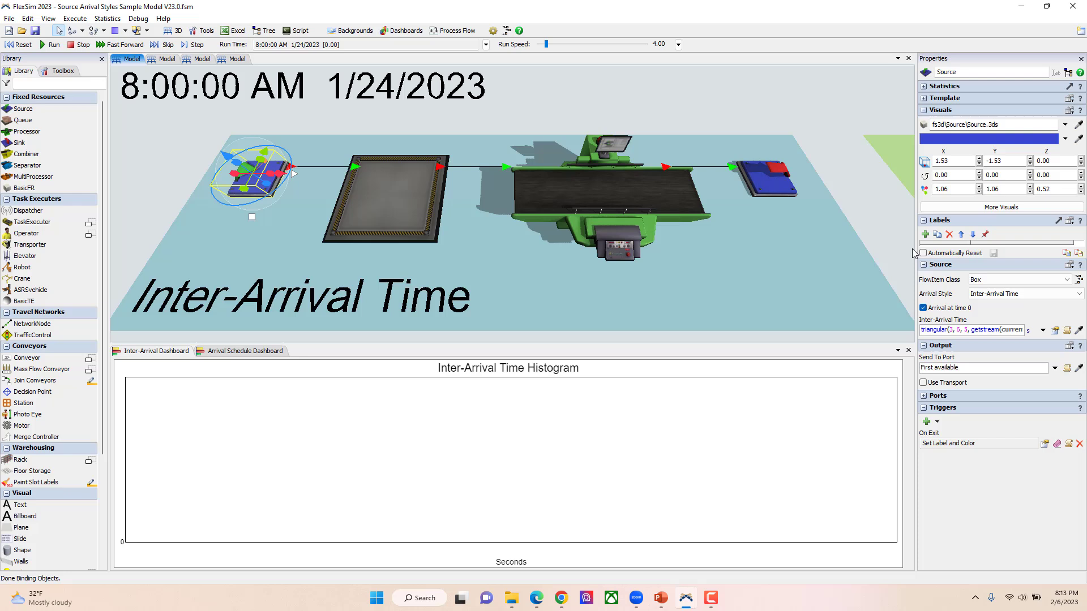
left_click(898, 236)
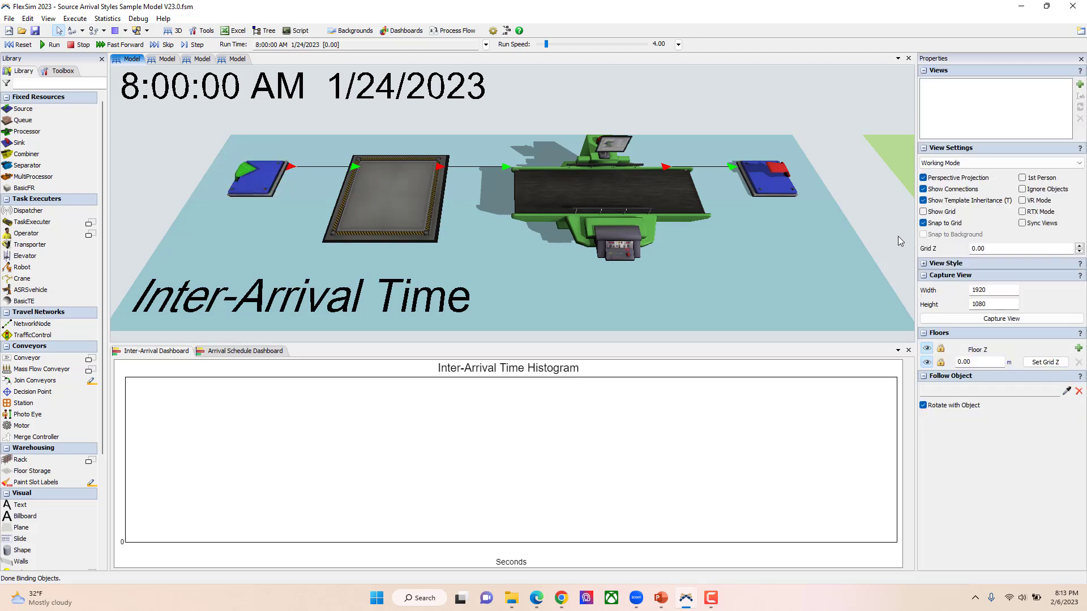
Select the Source twice to review its triangular inter-arrival settings, deselecting it each time
left_click(250, 179)
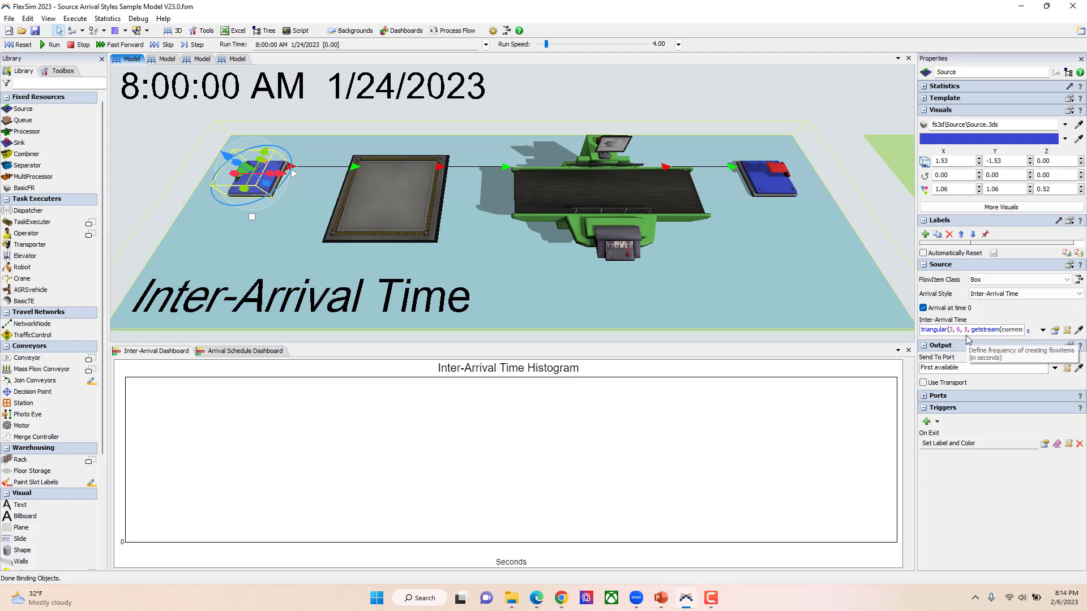
left_click(878, 228)
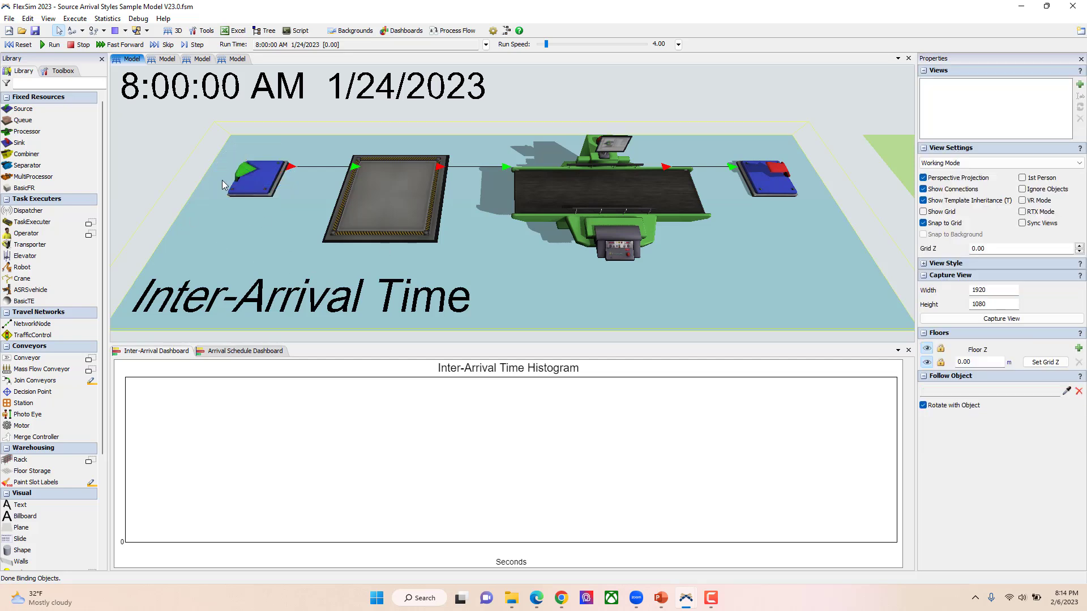
left_click(247, 178)
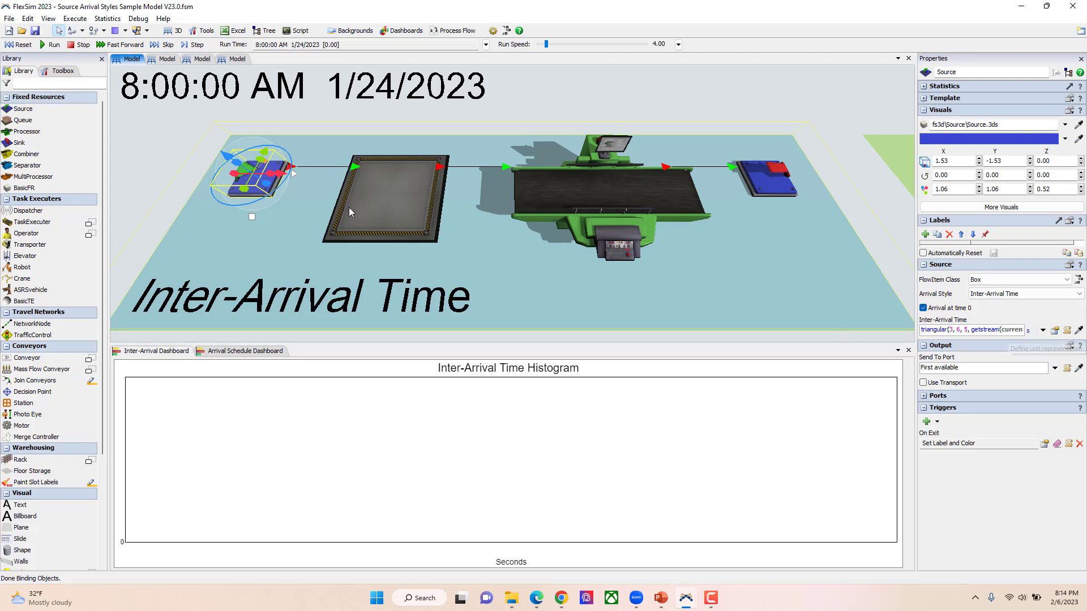
left_click(139, 133)
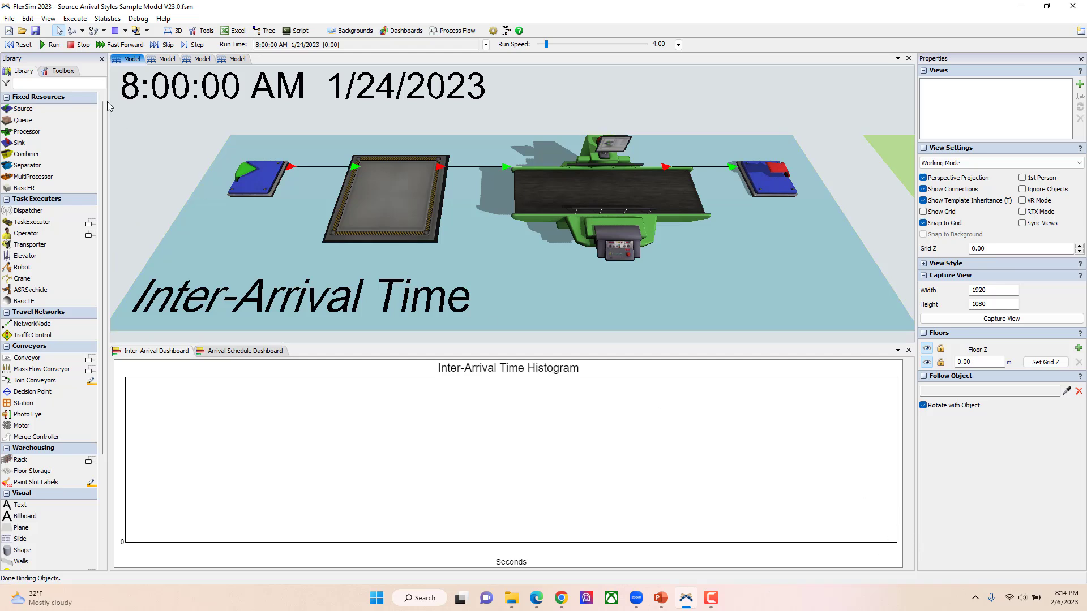
Run the model at speed 311 until the histogram fills 3–6 seconds, then slow to 0.66
left_click(52, 45)
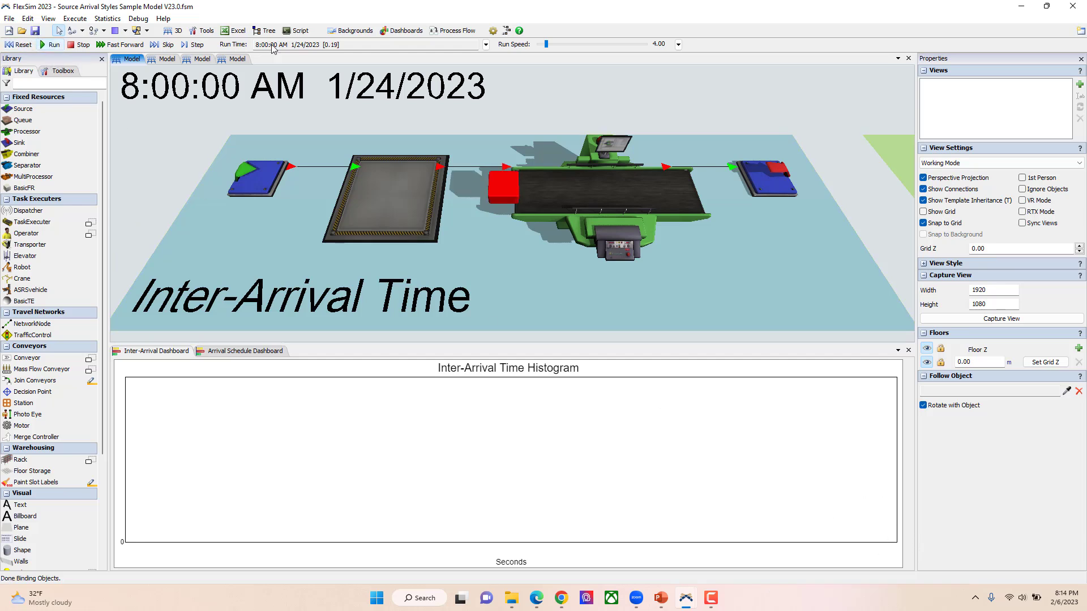
left_click(552, 46)
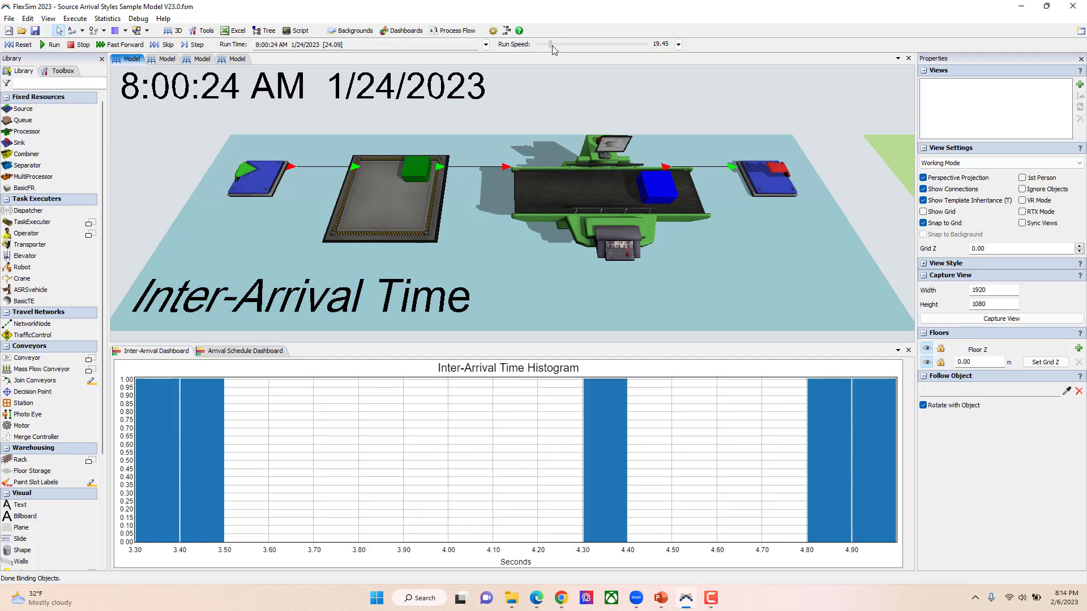
left_click_drag(553, 45, 558, 44)
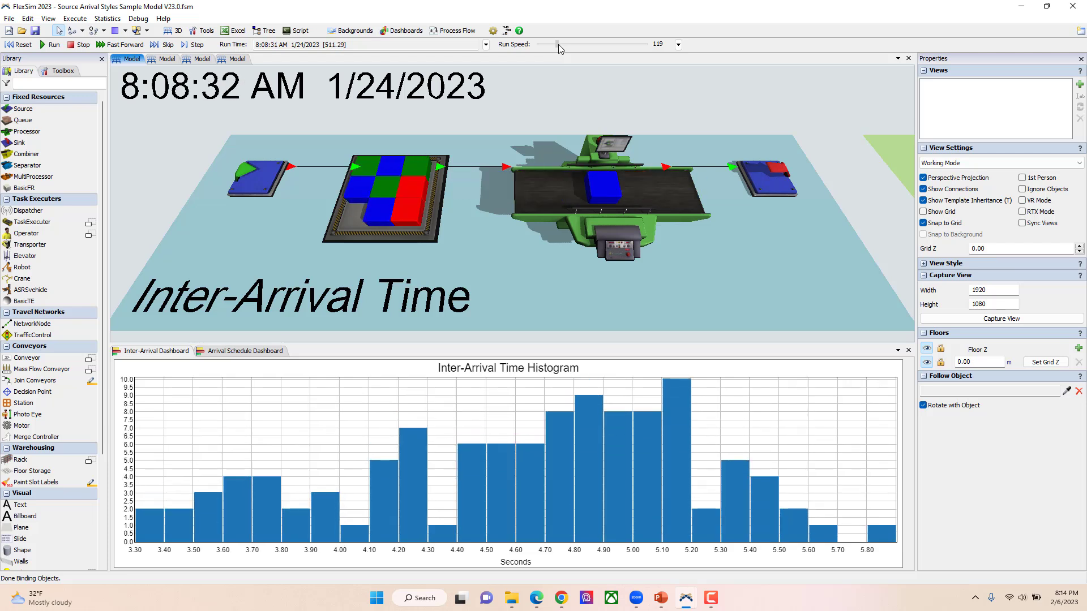
left_click_drag(558, 44, 562, 44)
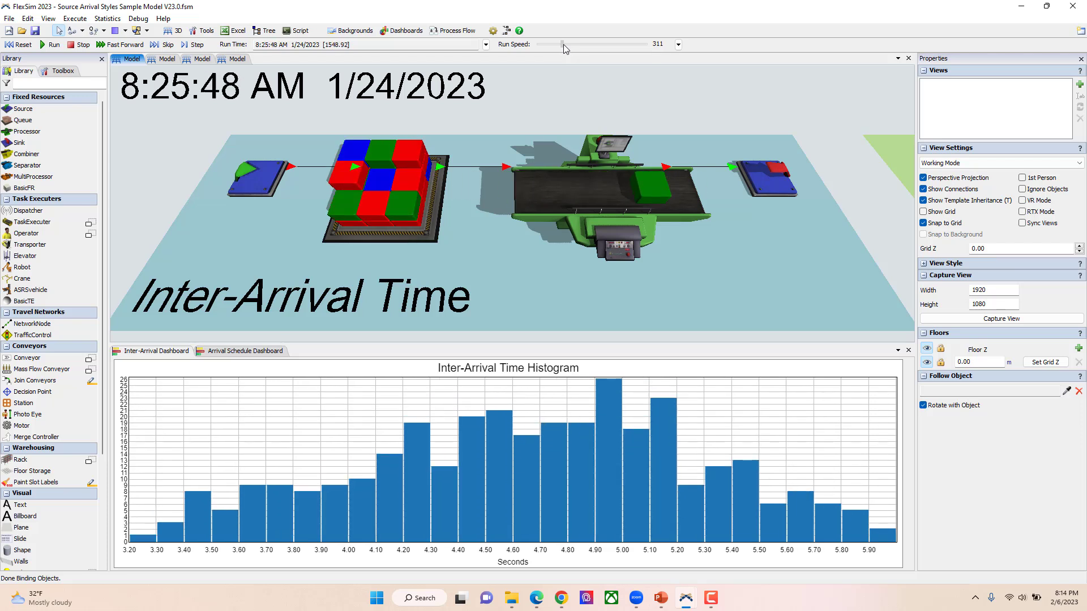
left_click_drag(563, 44, 544, 44)
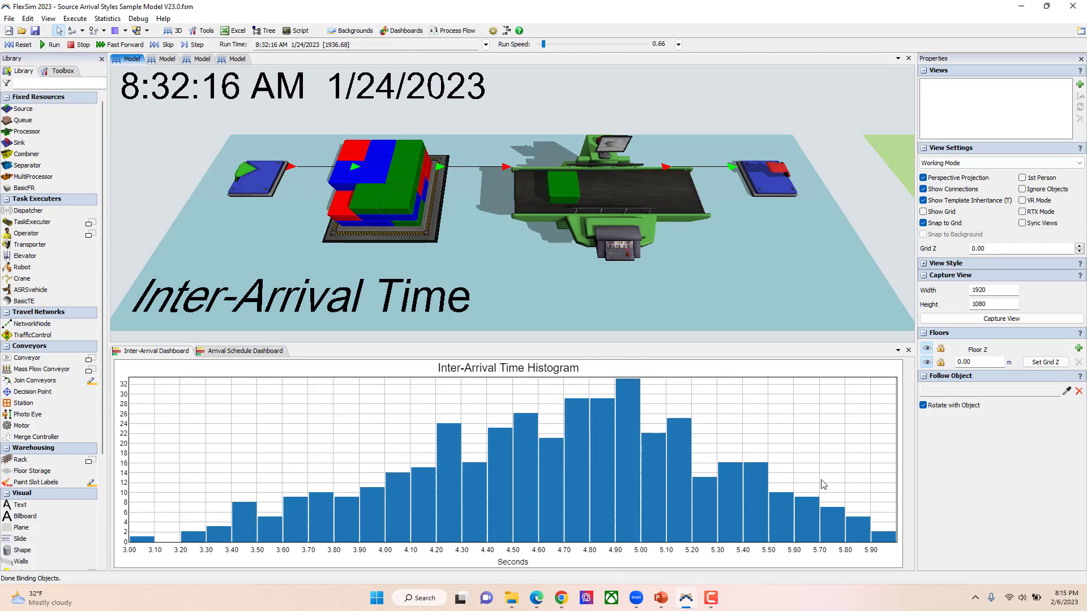
mouse_move(891, 536)
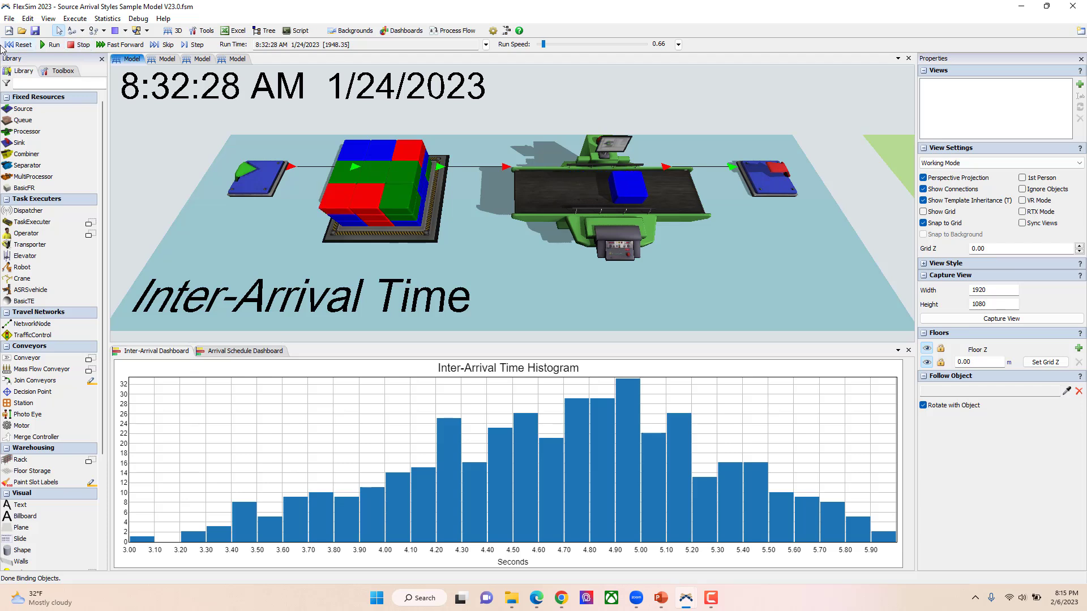
left_click(20, 44)
left_click(165, 59)
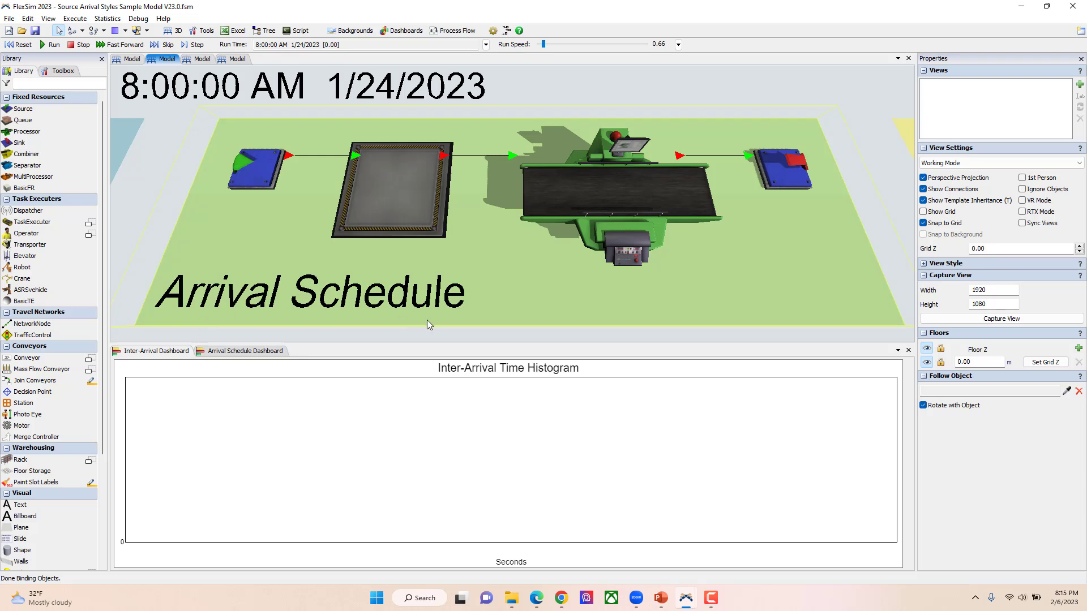
left_click(268, 175)
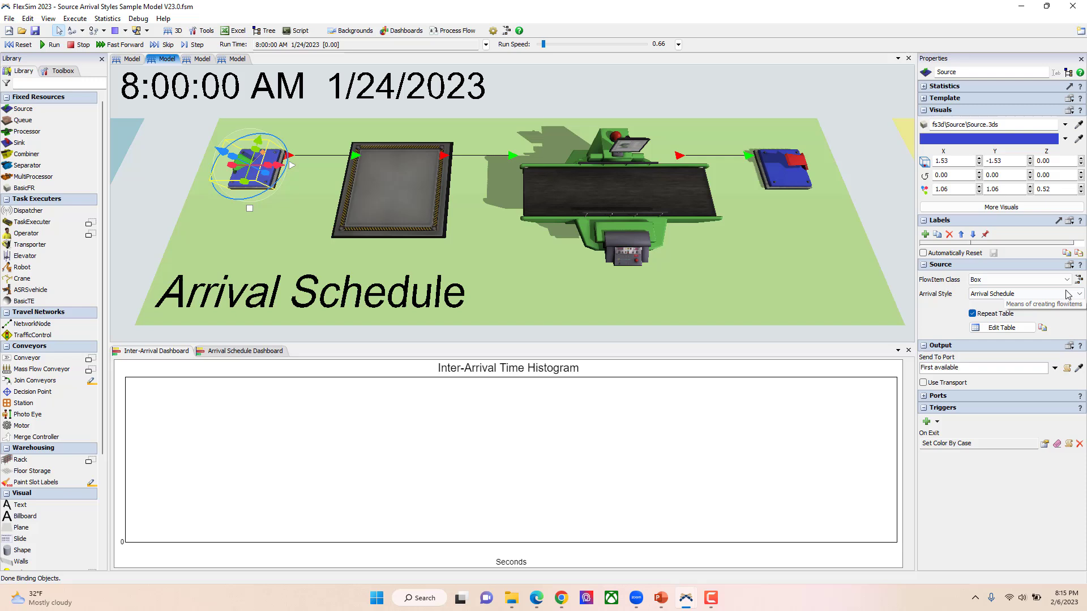
left_click(1005, 327)
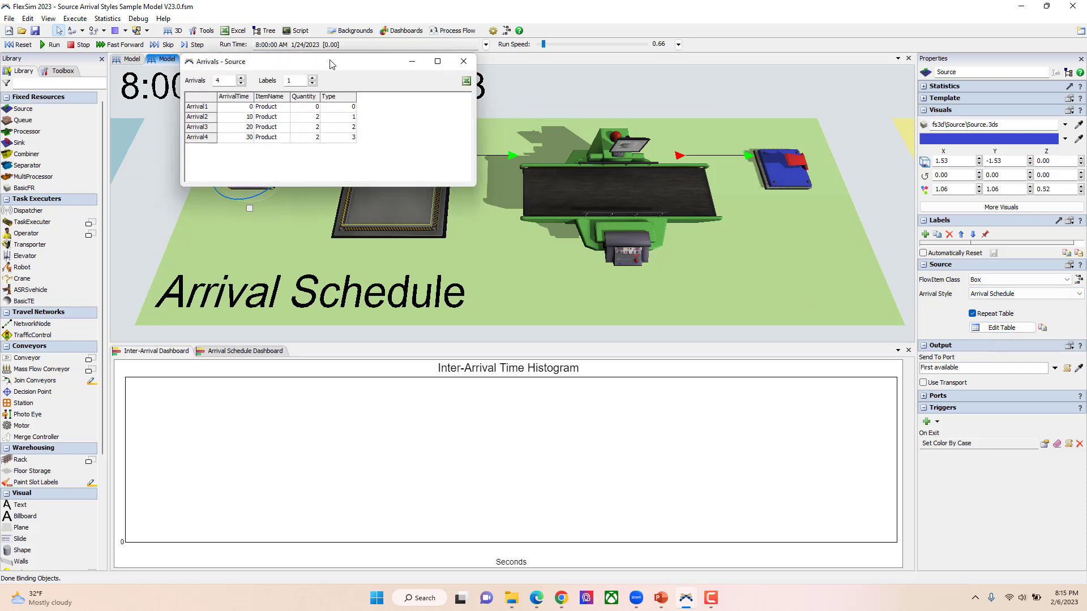
left_click_drag(331, 64, 618, 155)
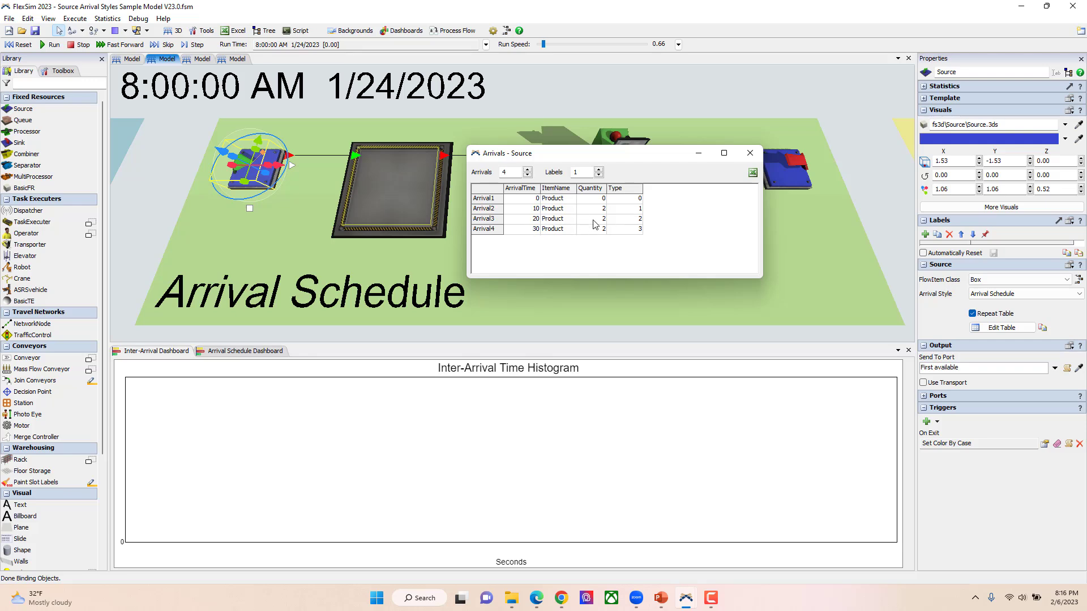
type("3")
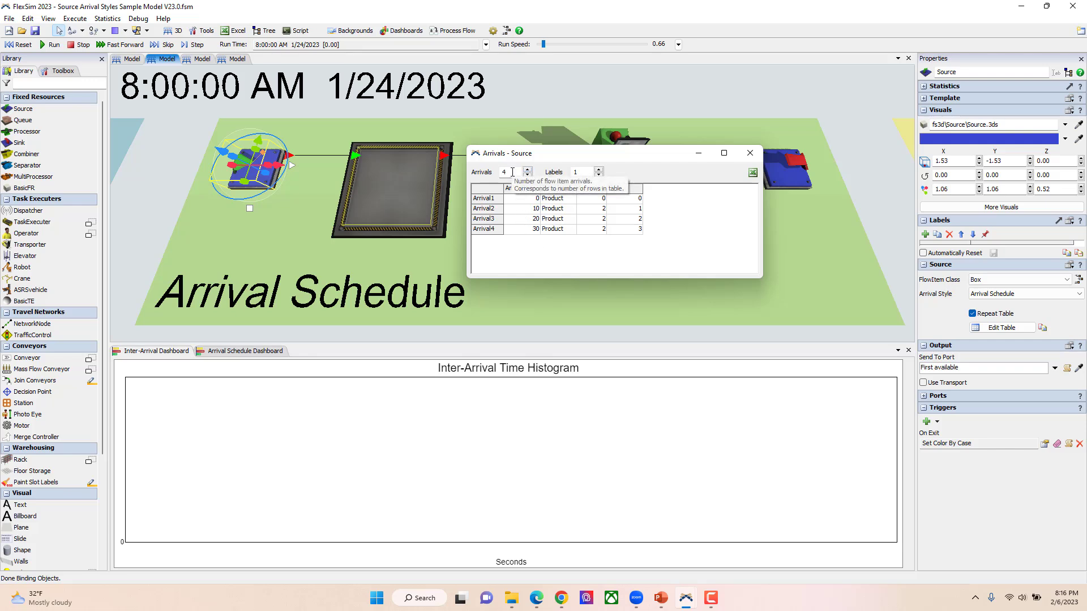
left_click(529, 175)
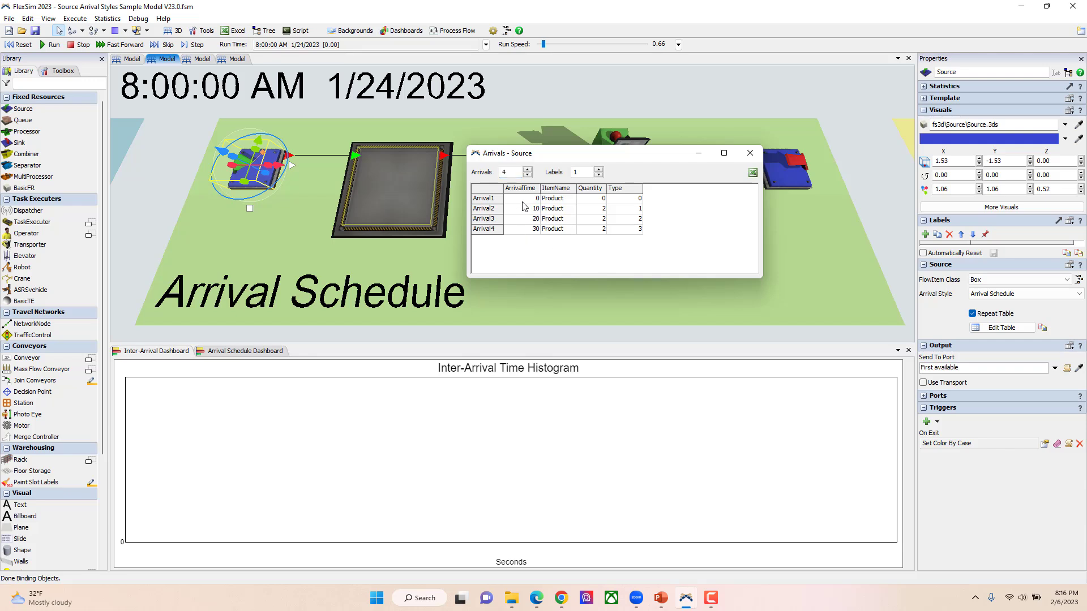
left_click(517, 230)
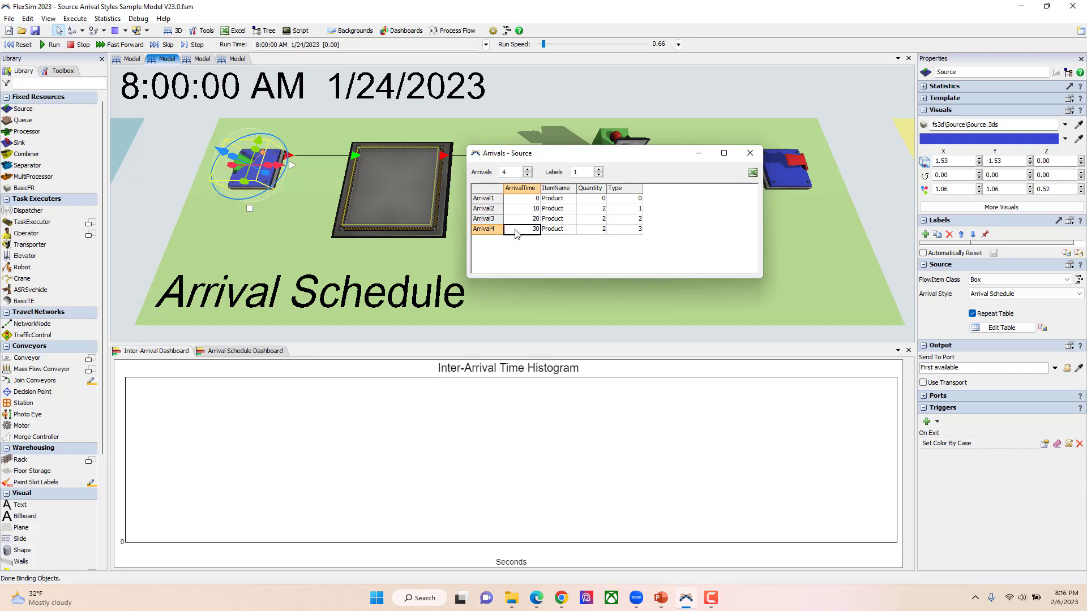
left_click(570, 234)
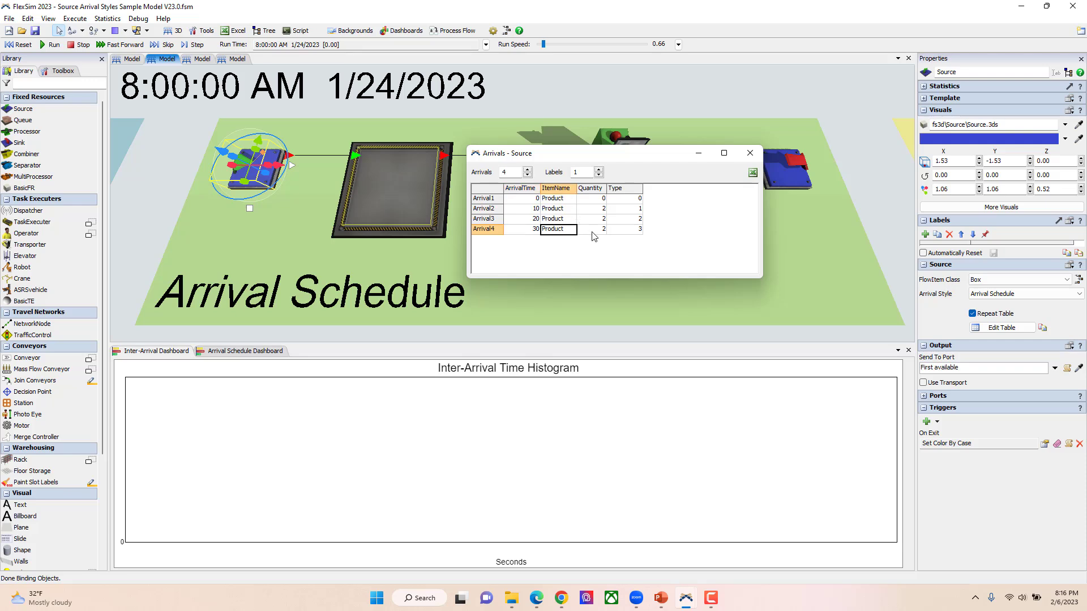
left_click(593, 233)
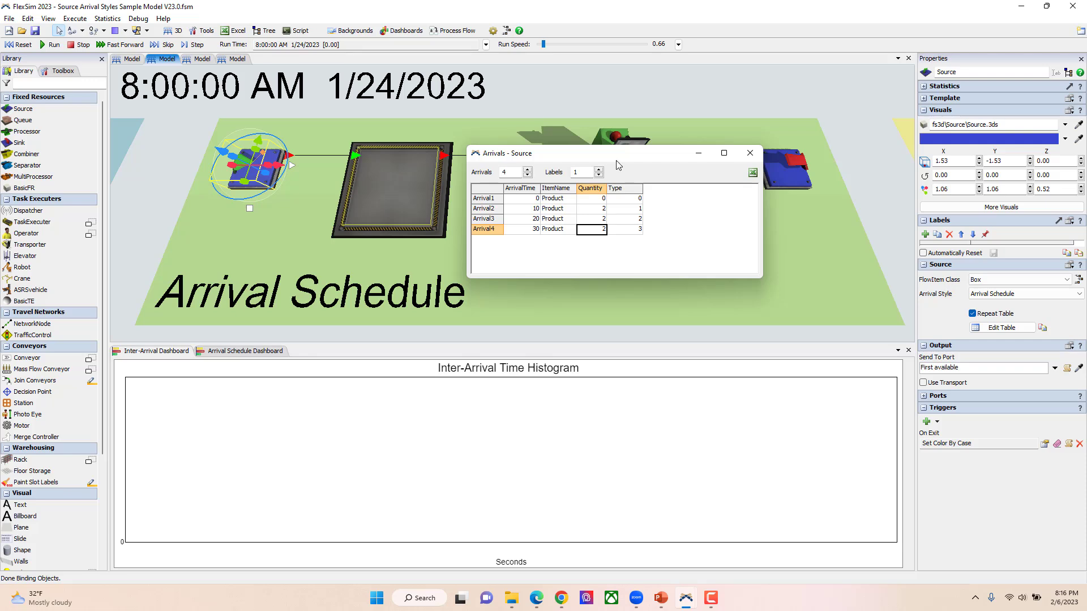
left_click(621, 189)
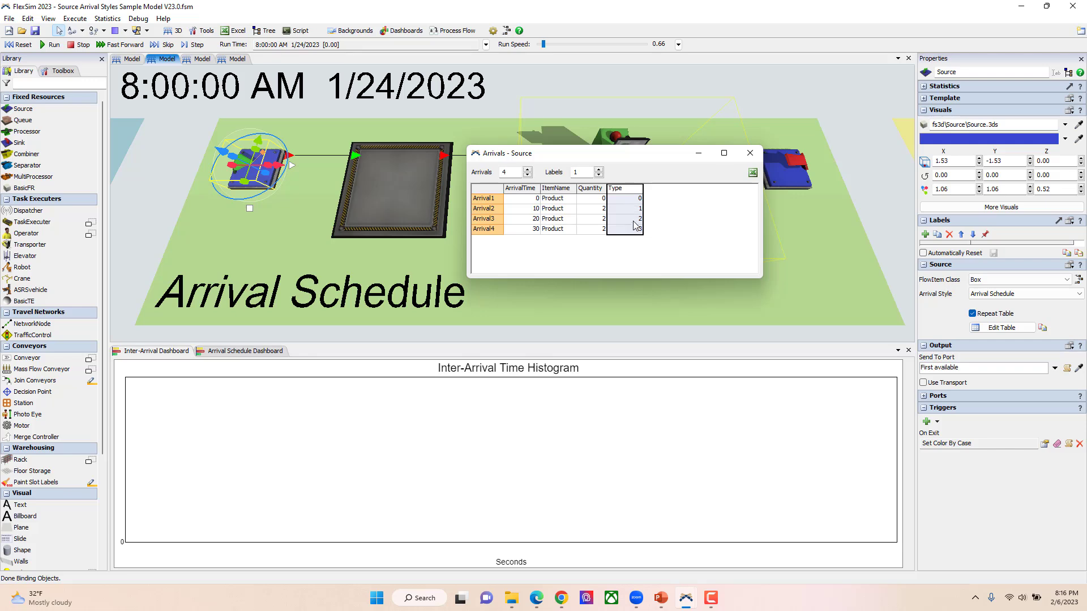
left_click(596, 253)
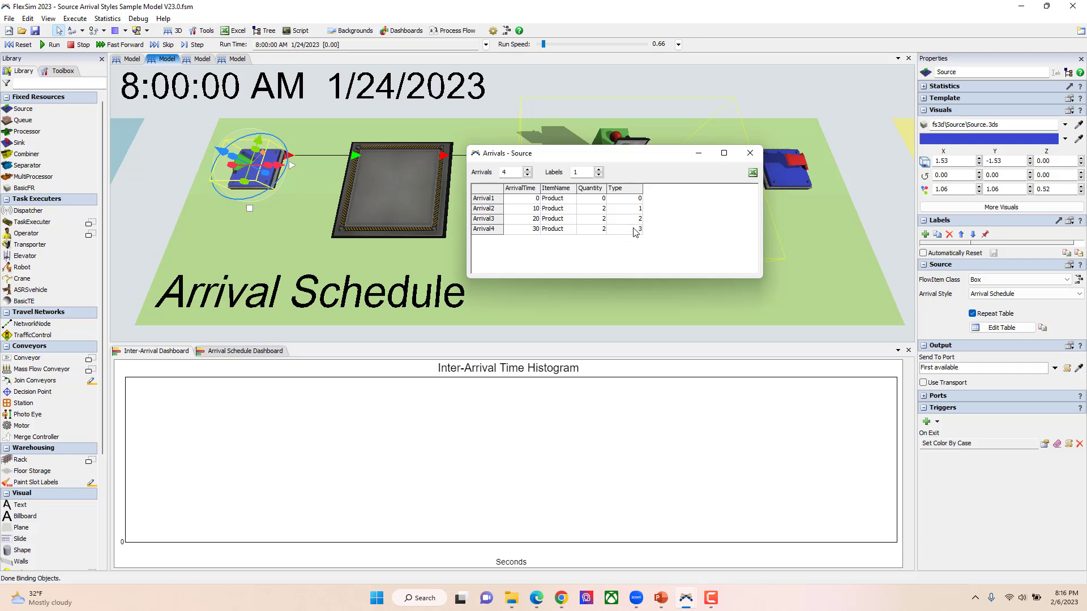
Close the Arrivals - Source table and switch to the Arrival Schedule Dashboard
left_click(749, 153)
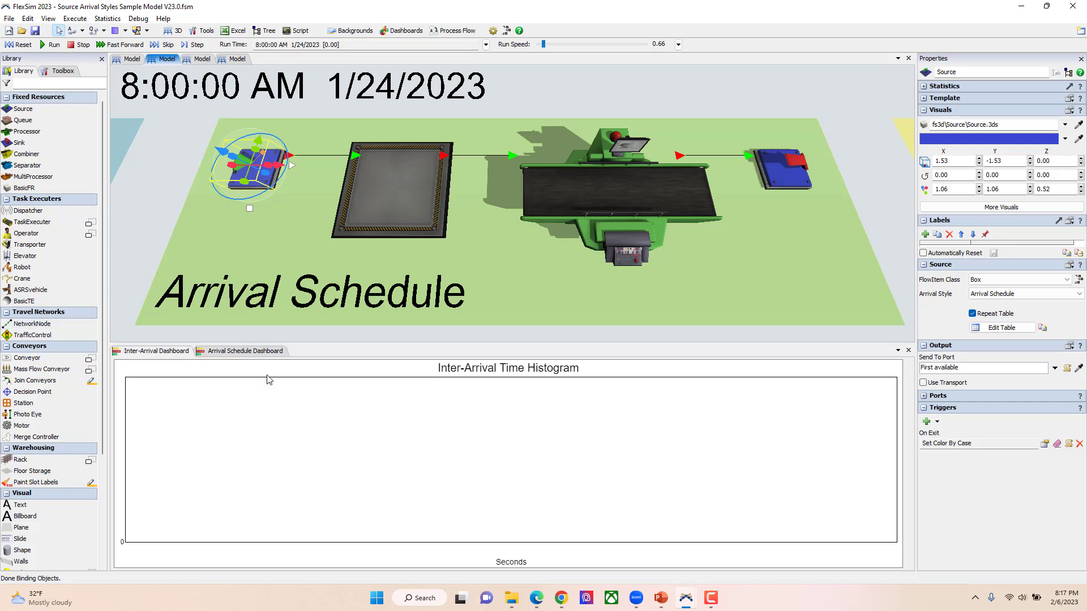
left_click(256, 352)
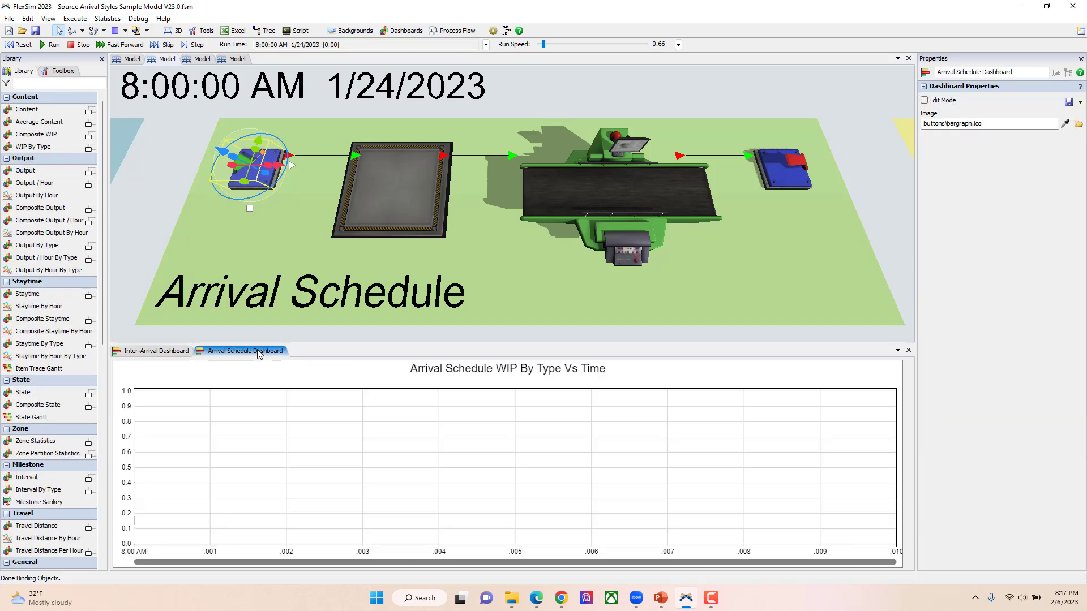
Run the Arrival Schedule model at about 6.55 speed, then stop and reset to 8:00:00
left_click(51, 44)
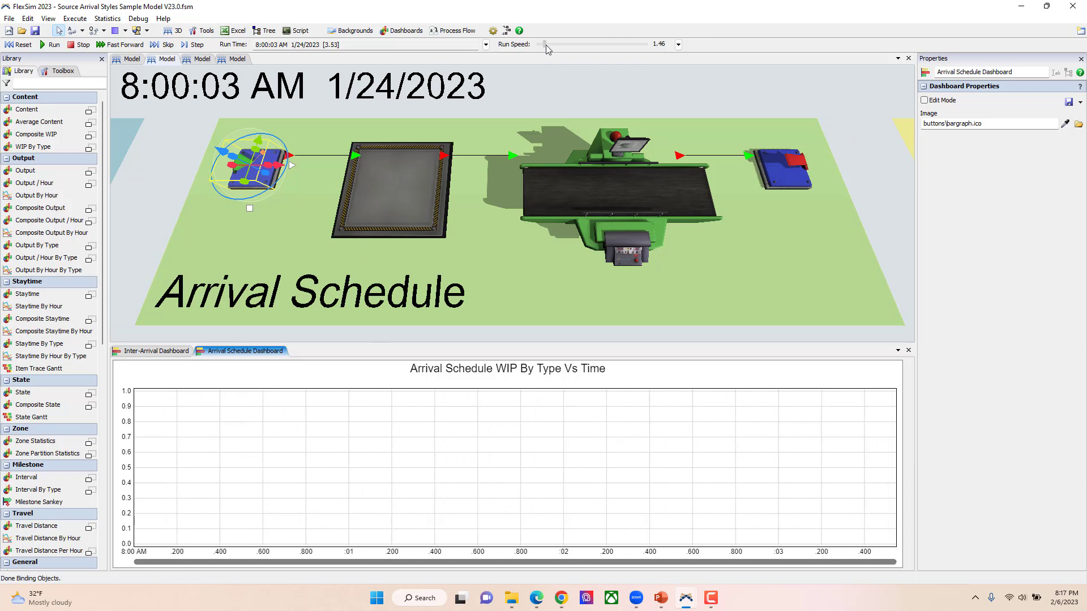
left_click_drag(546, 45, 547, 45)
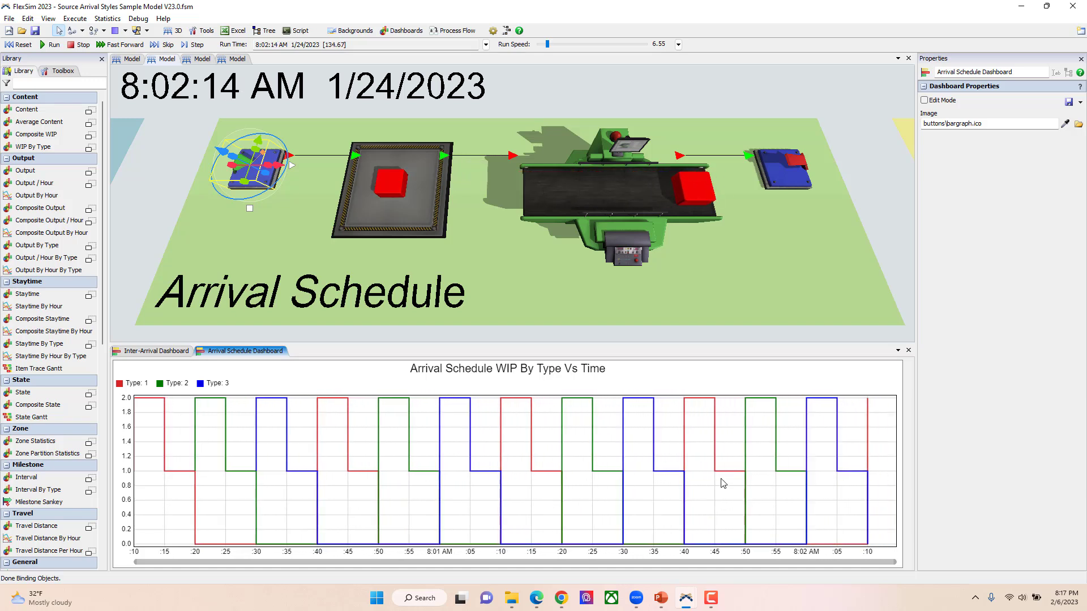
left_click(83, 45)
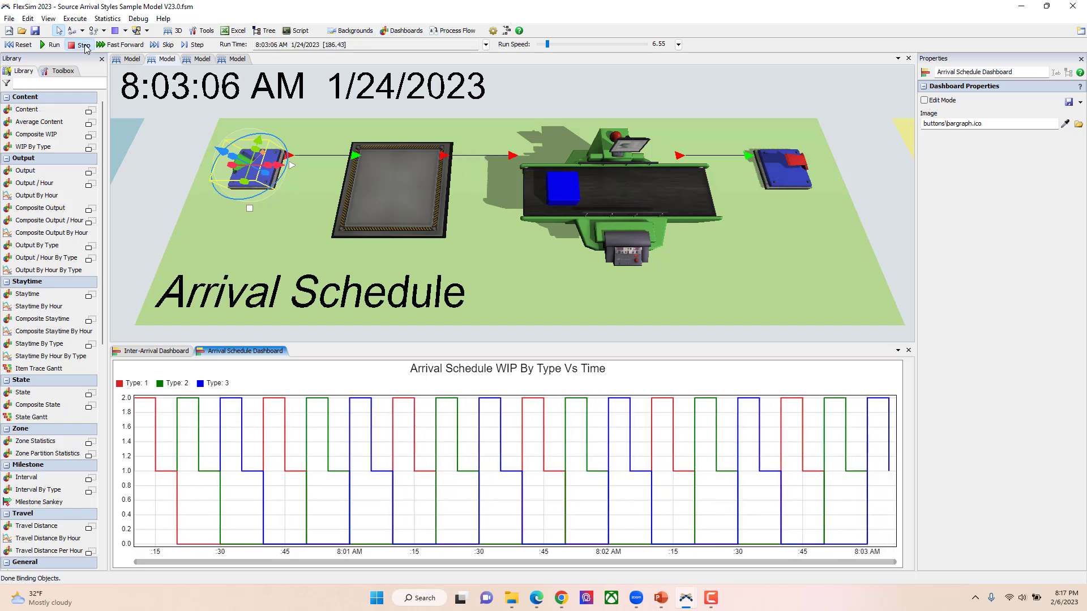
left_click(25, 49)
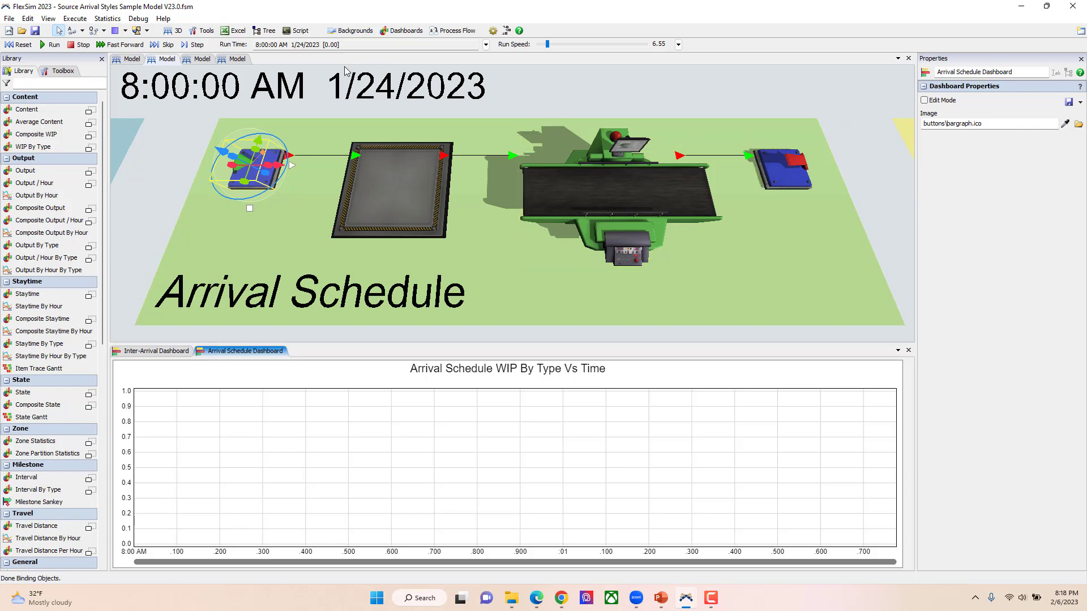
Open the Arrival Sequence Source's arrivals table (three arrivals of 3, types 1–3), then minimize it
left_click(210, 59)
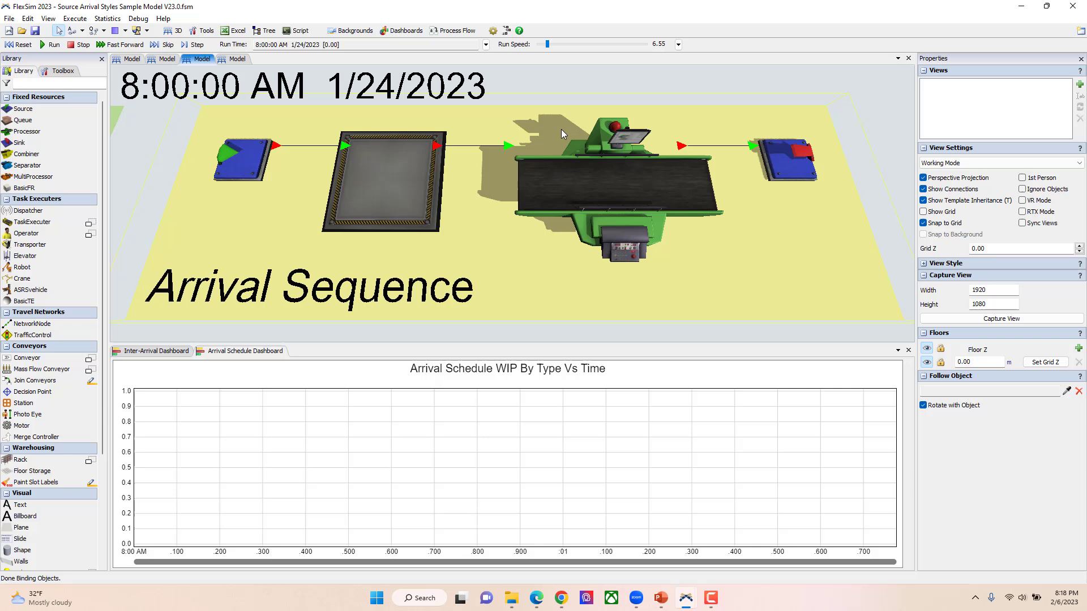
left_click(239, 146)
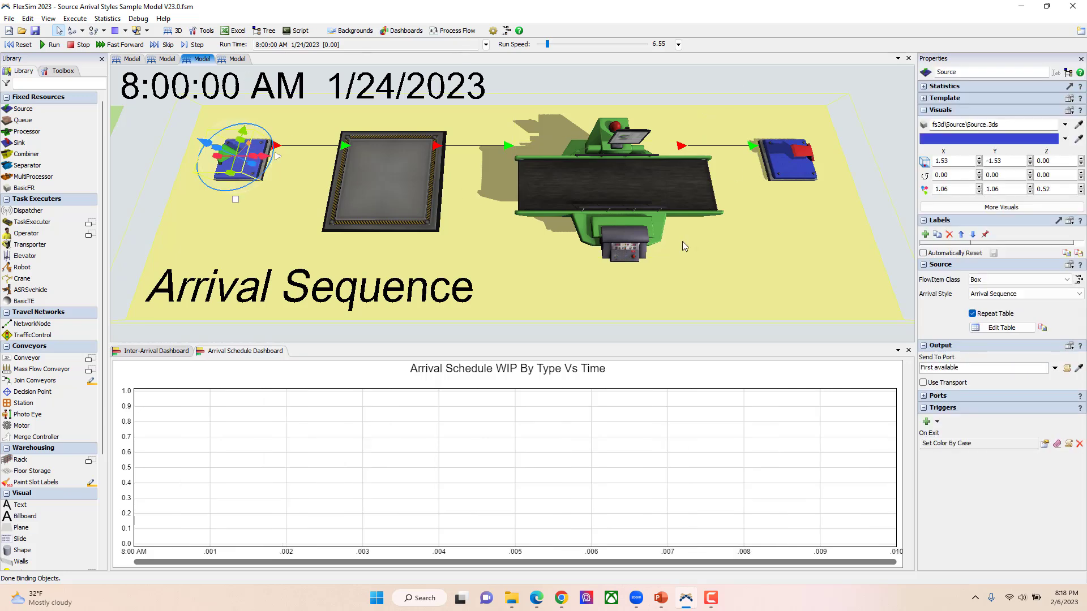
left_click(1014, 330)
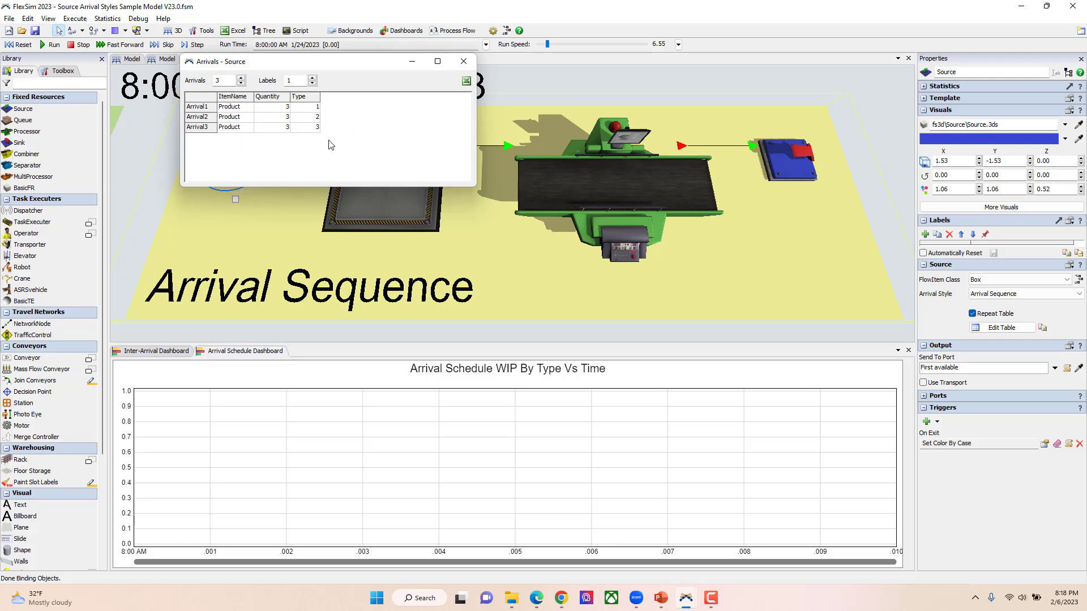
left_click(412, 61)
Confirm the Queue's Max Content of 9, then run the Arrival Sequence model
left_click(161, 167)
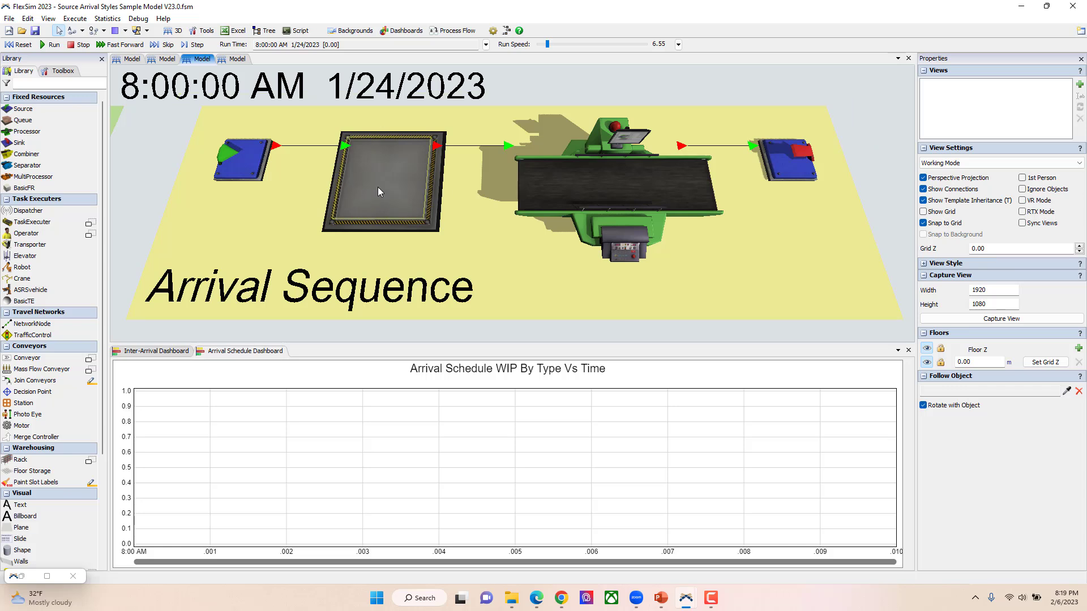
left_click(386, 209)
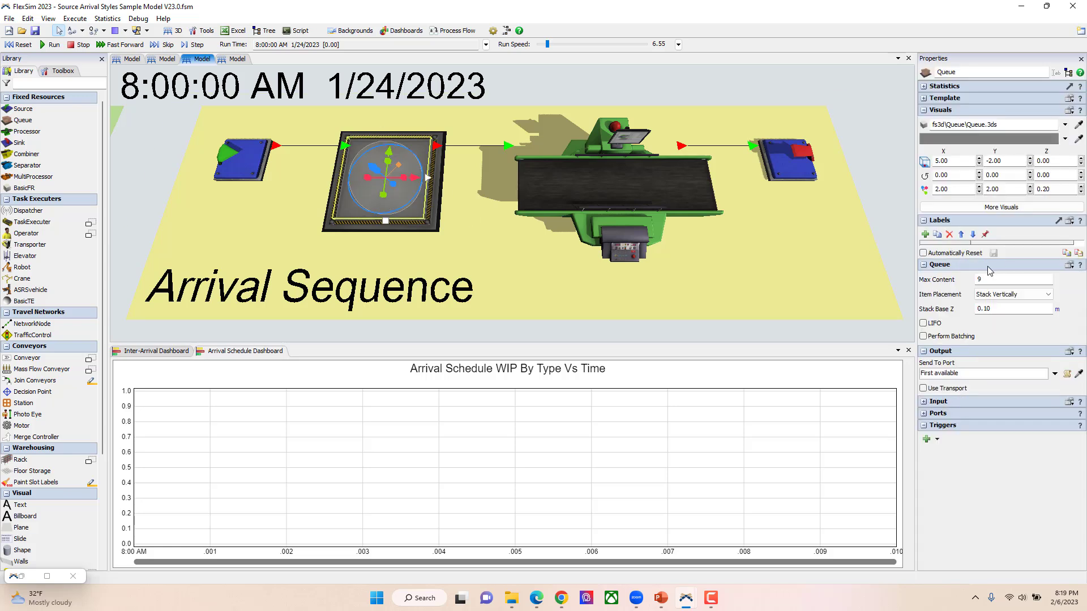
left_click(531, 78)
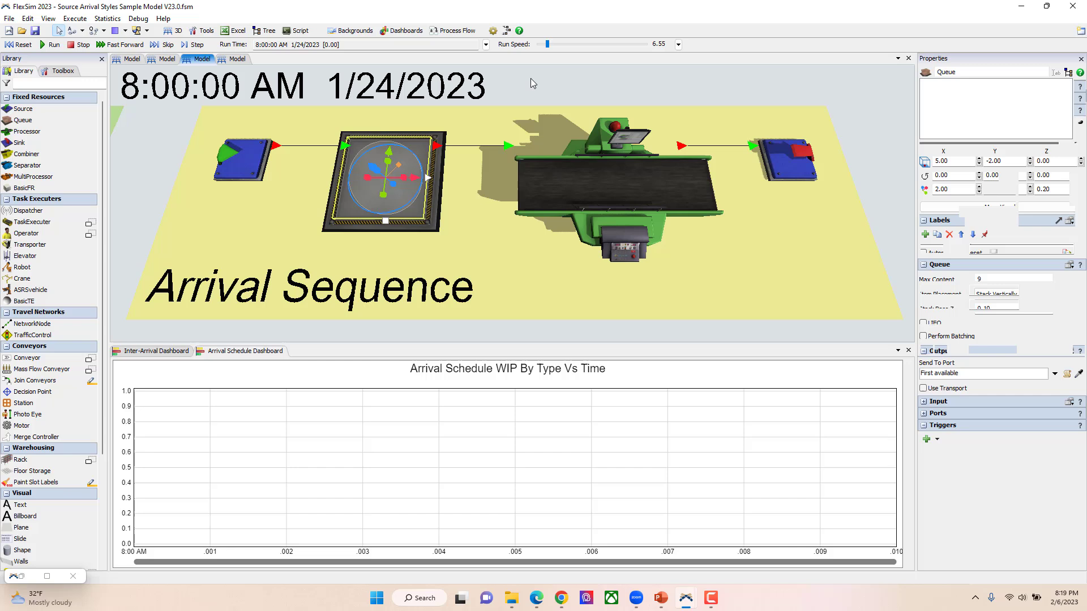
left_click(55, 49)
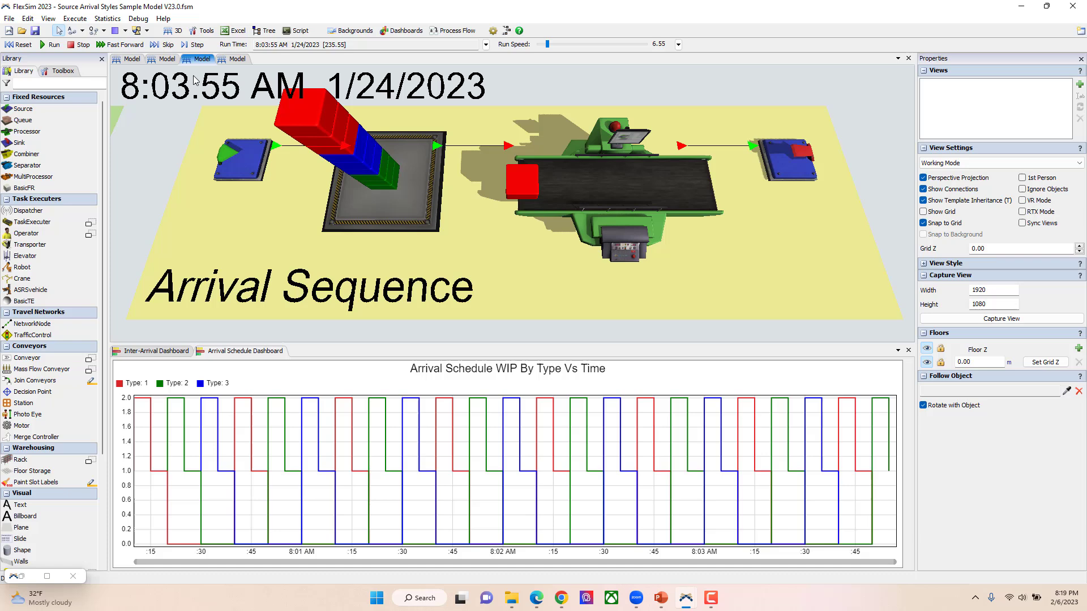
Switch to the fourth Model tab showing all three arrival-style layouts together
left_click(237, 59)
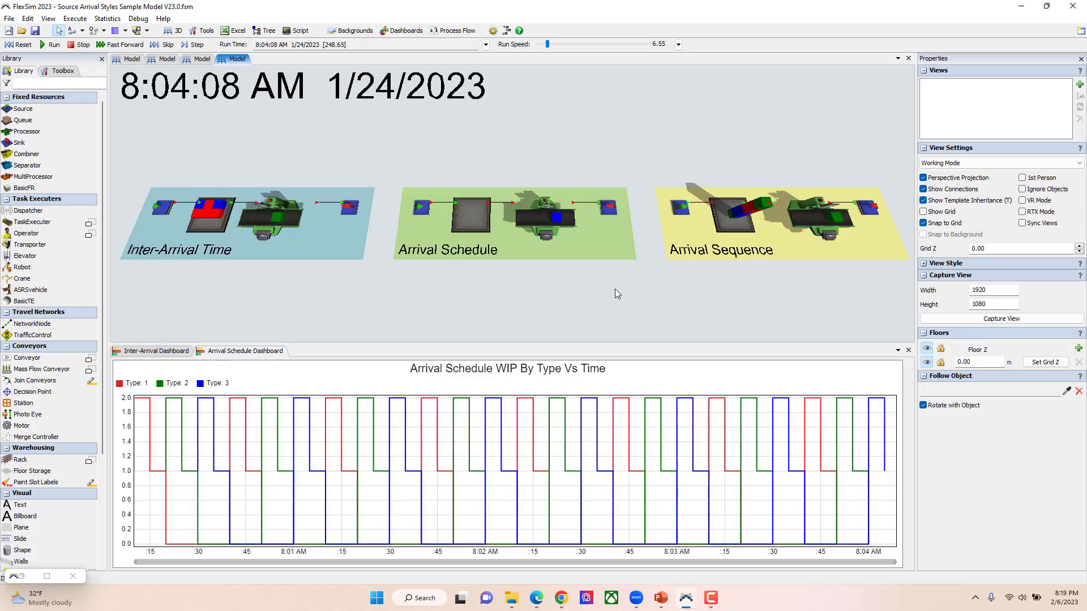